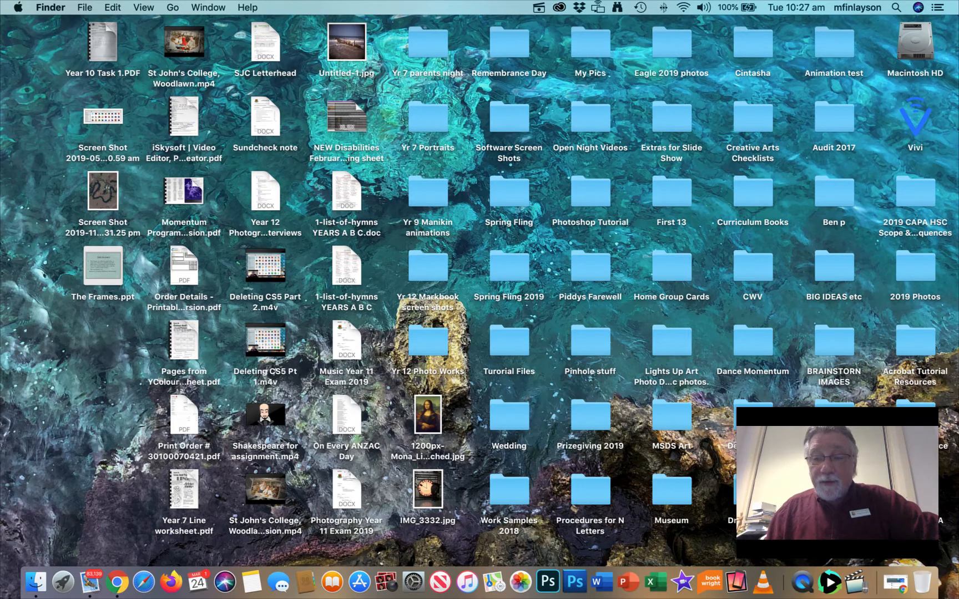
- Open the Year 11 JPEG Version folder inside Acrobat Tutorial Resources and enlarge its window to show the image files
double_click(920, 339)
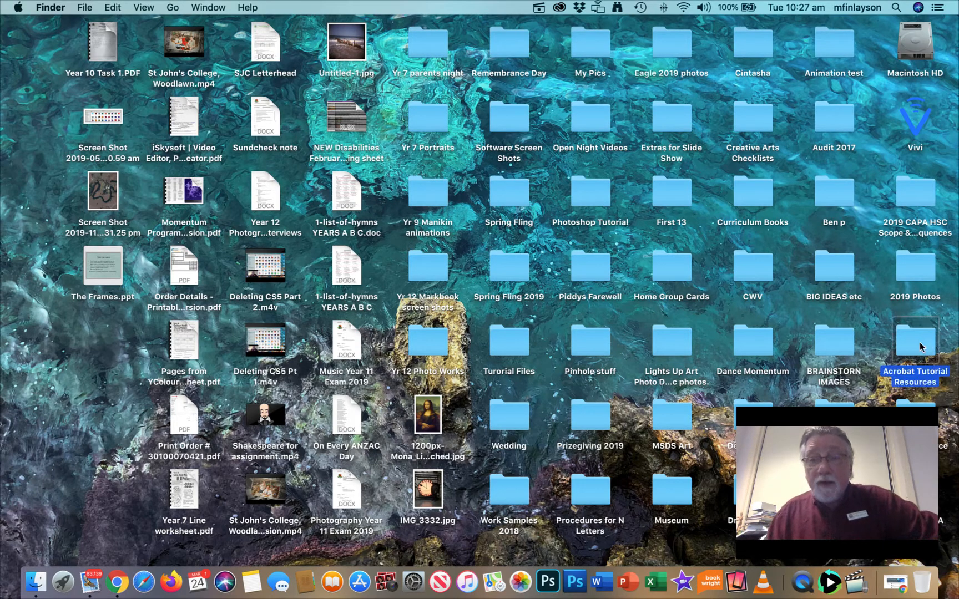
double_click(813, 349)
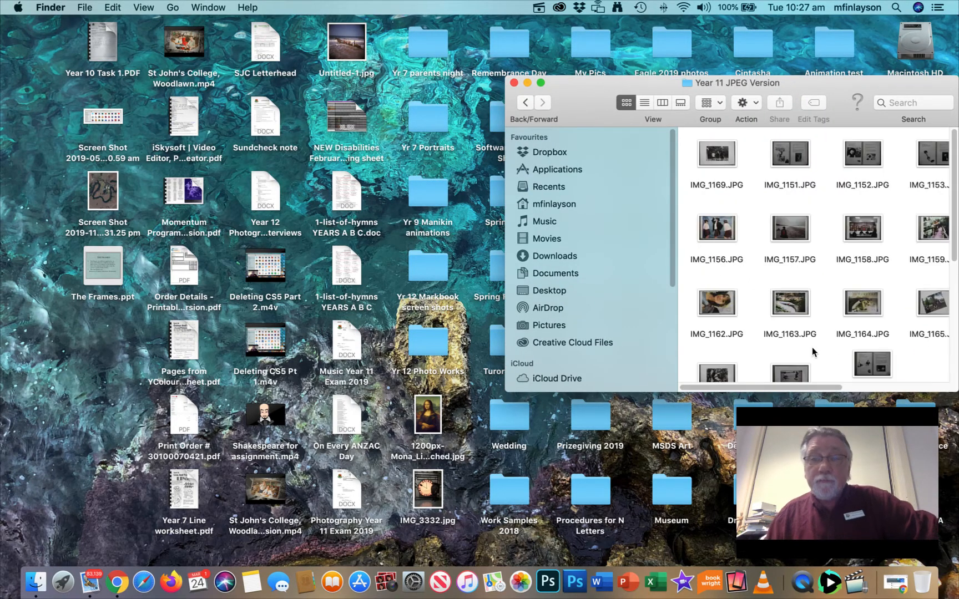
left_click_drag(846, 79, 598, 19)
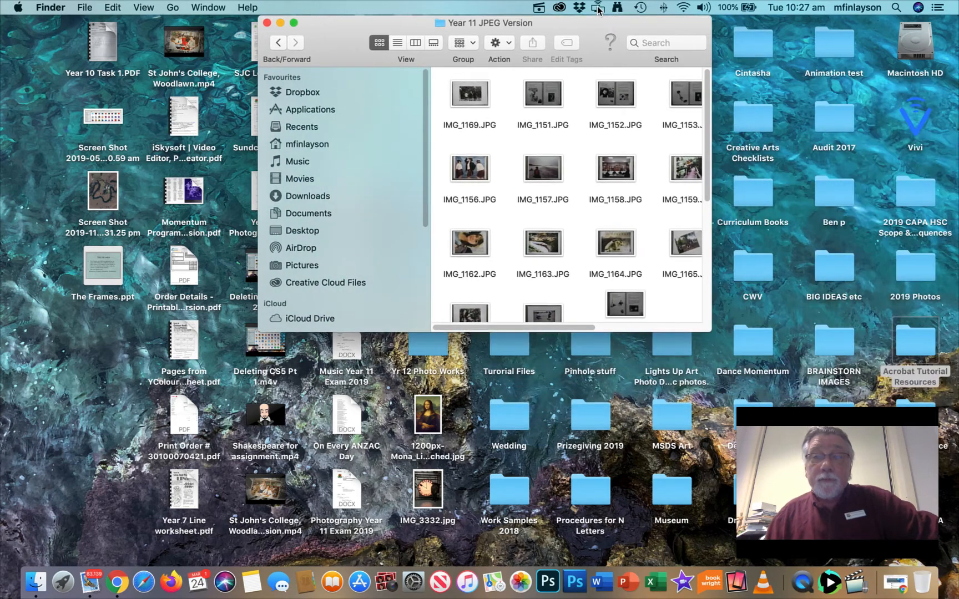
left_click_drag(712, 334, 954, 555)
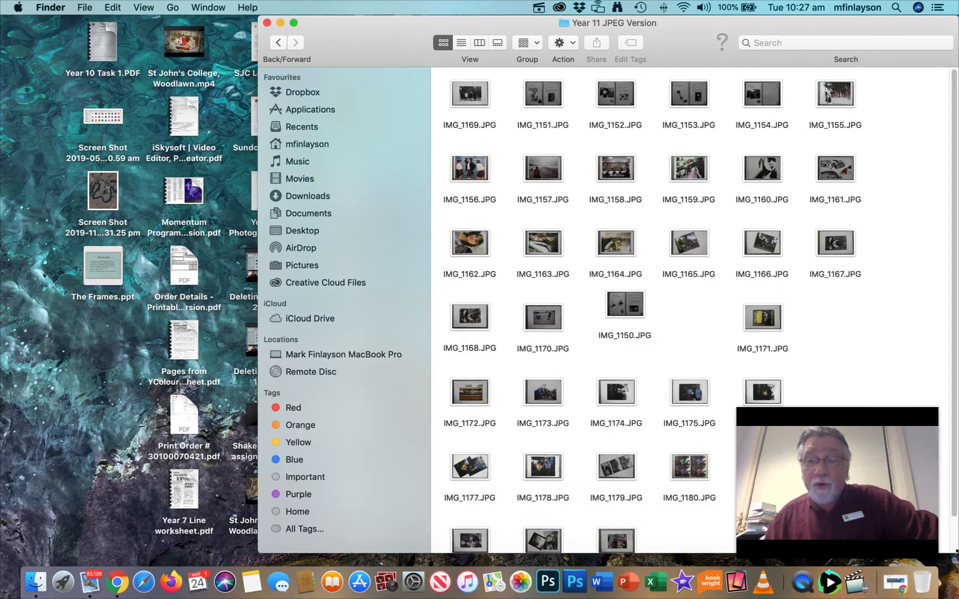
scroll(666, 311, "up", 2)
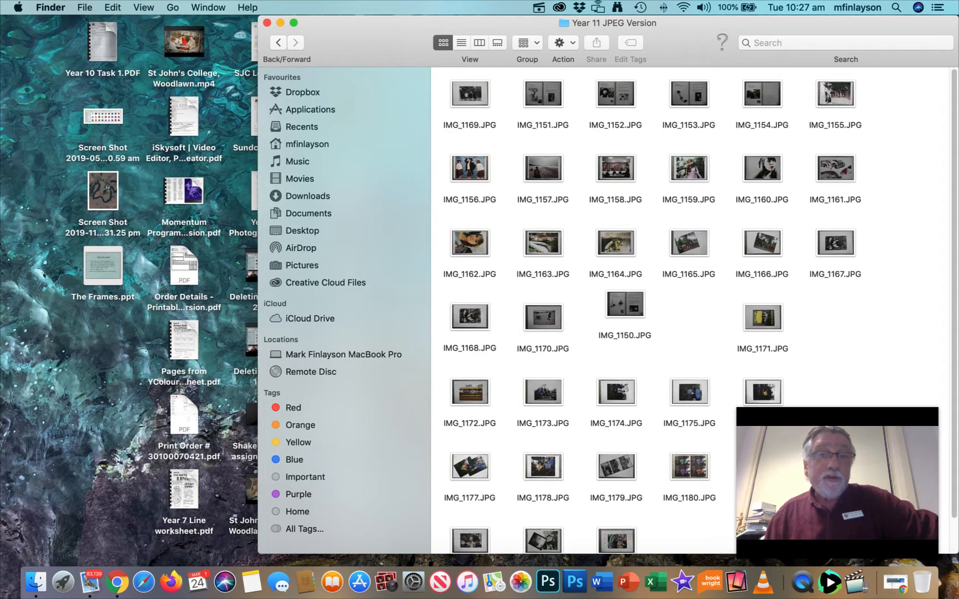
scroll(691, 311, "down", 2)
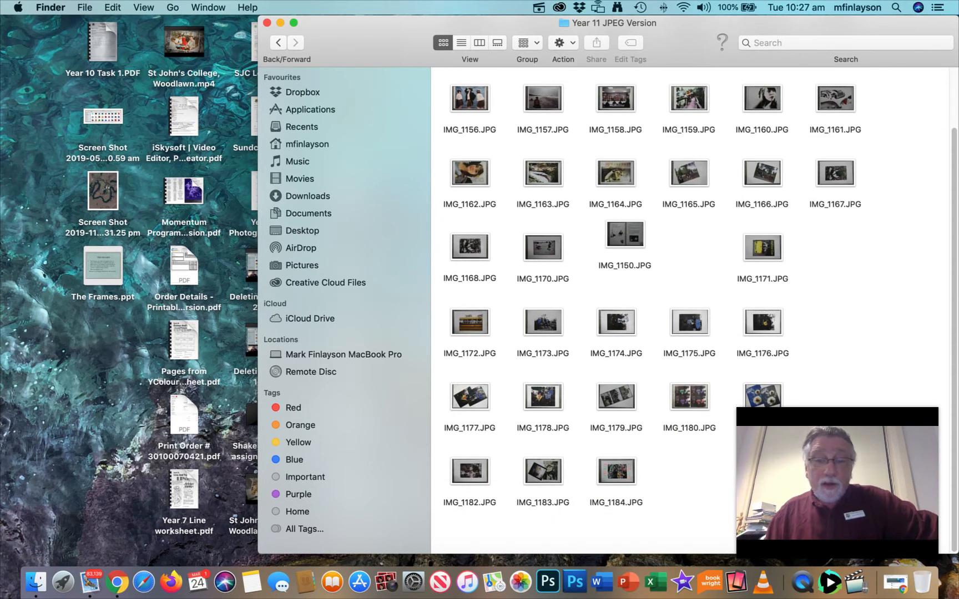
scroll(691, 311, "up", 2)
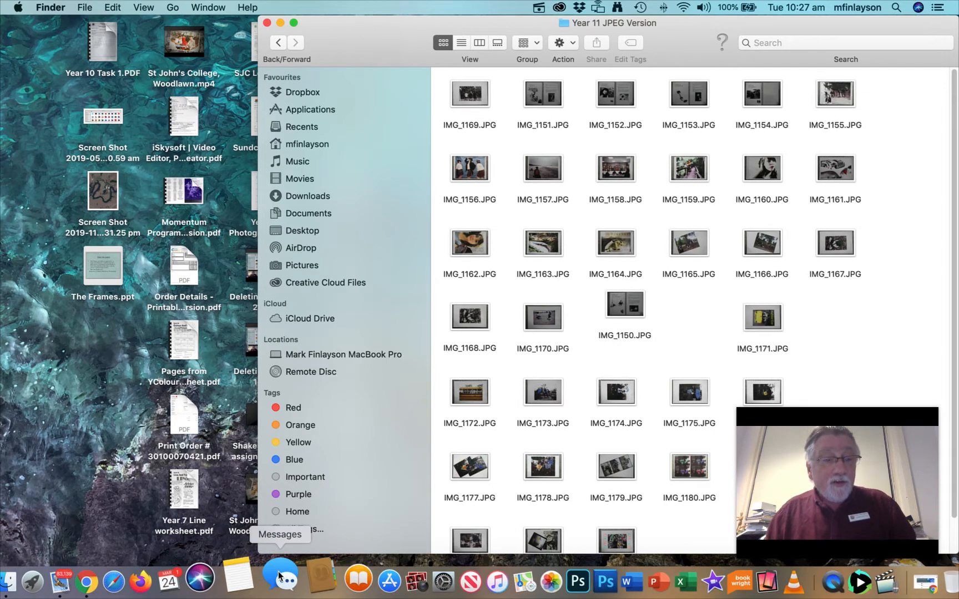
- Launch Adobe Acrobat and open the Combine Files tool
left_click(64, 583)
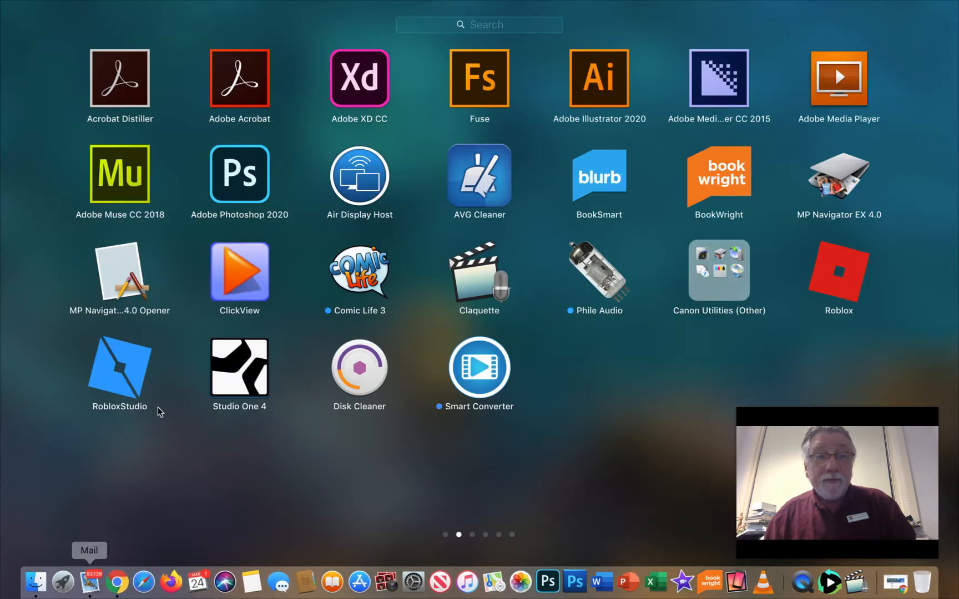
left_click(233, 93)
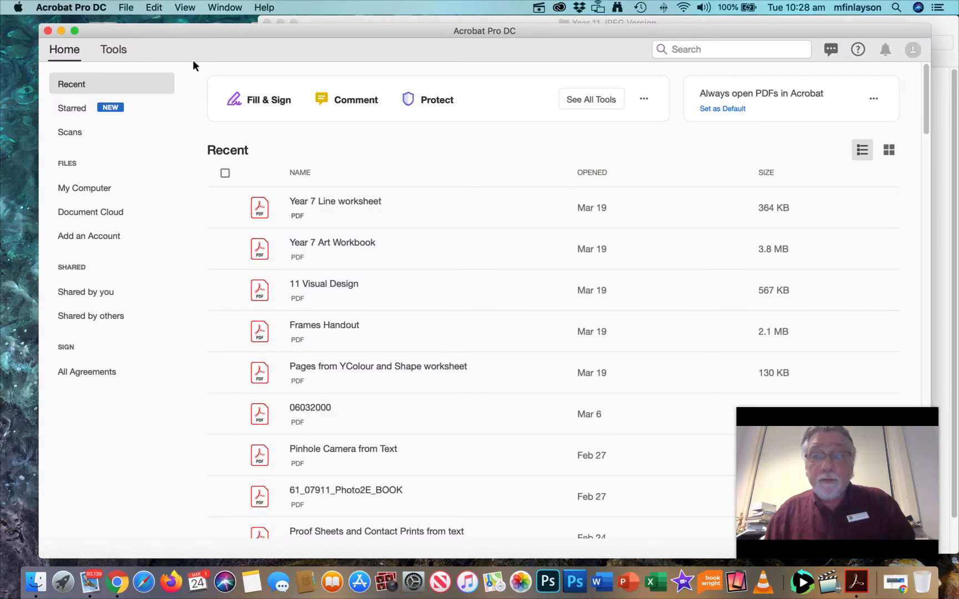
left_click(112, 49)
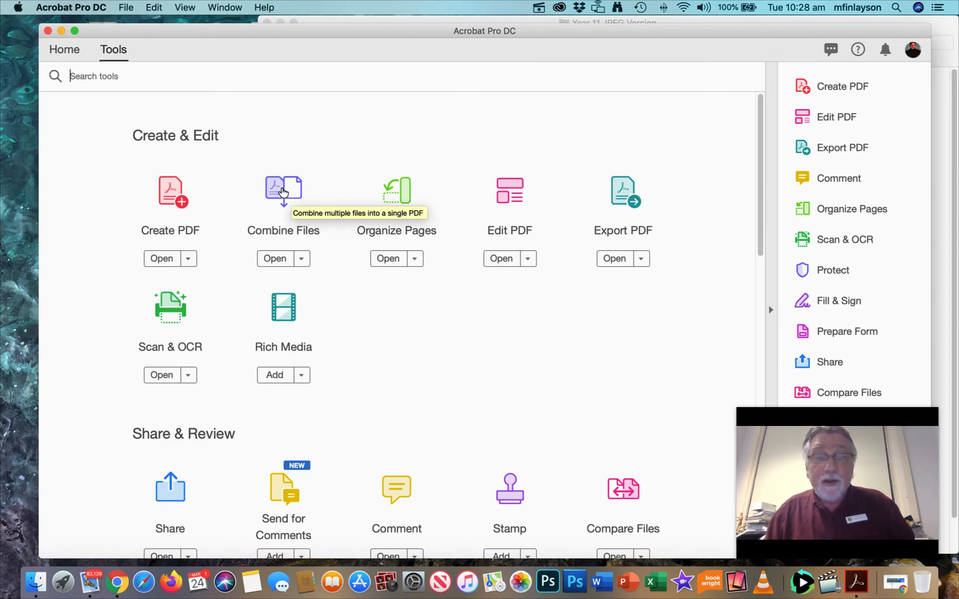
left_click(283, 192)
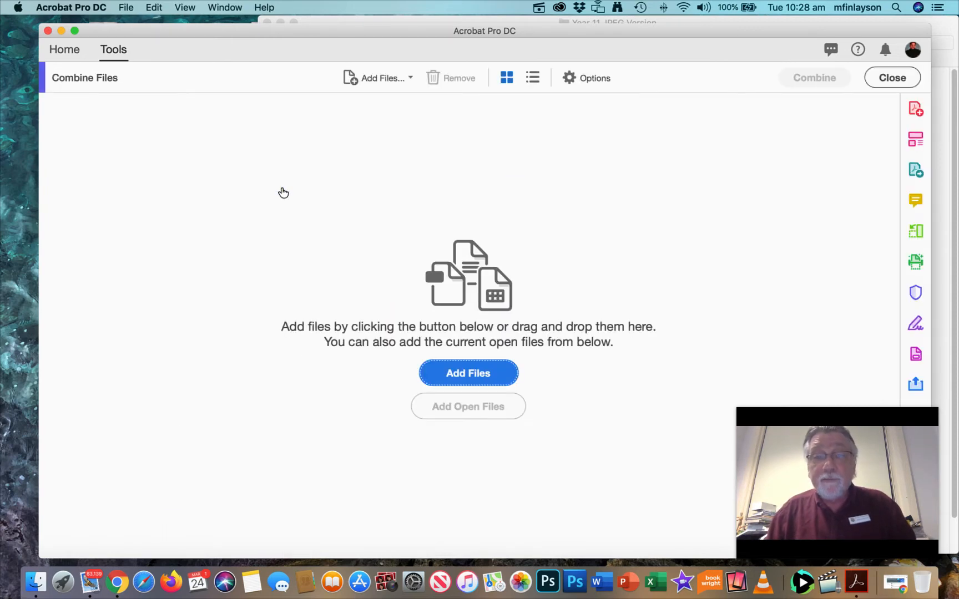
- Add all the JPEG images from the Year 11 JPEG Version folder to the Combine Files workspace
left_click_drag(708, 33, 710, 39)
left_click(711, 42)
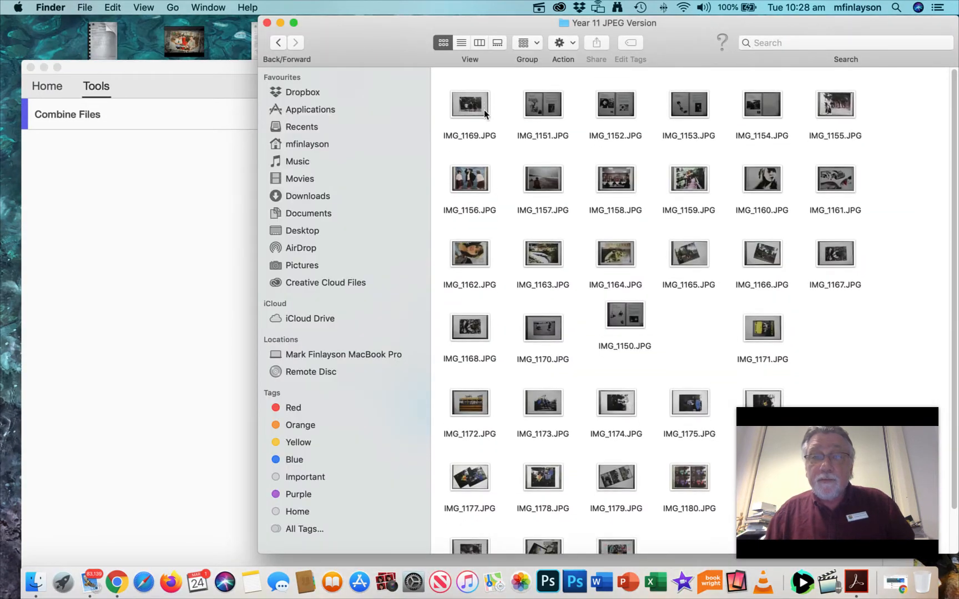
left_click_drag(444, 77, 881, 573)
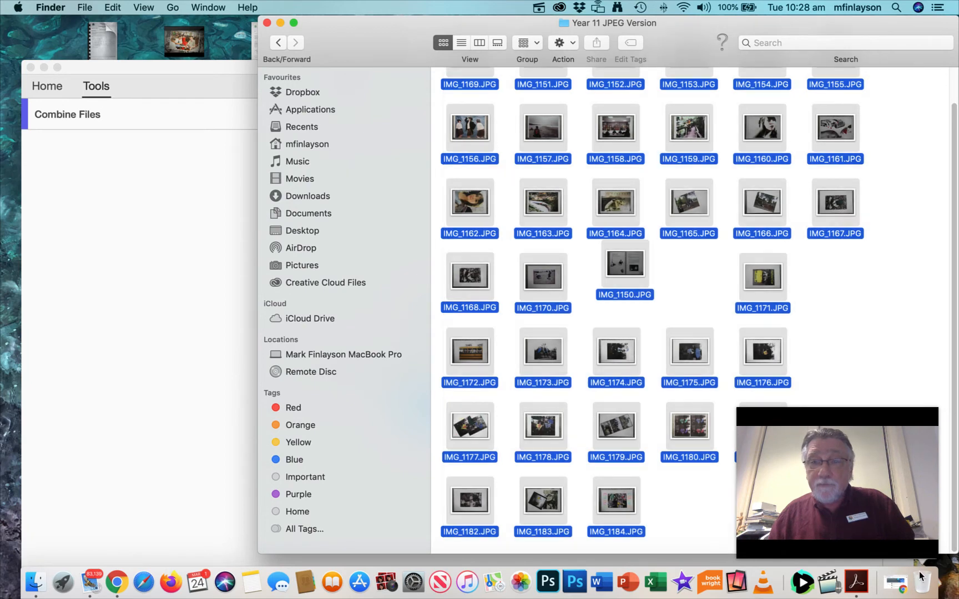
left_click_drag(469, 175, 145, 251)
left_click(200, 67)
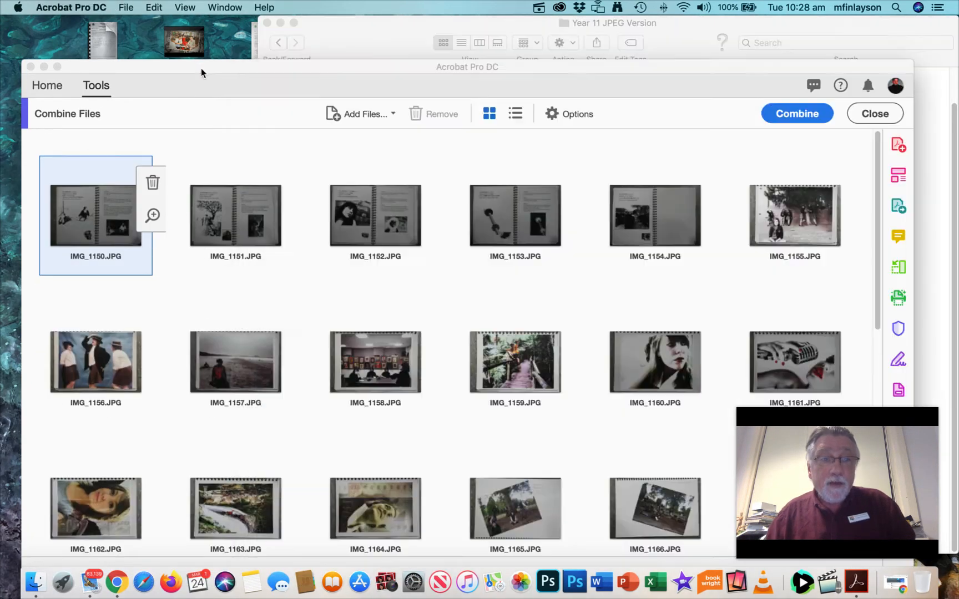
- Minimize the image folder window and move the Combine Files window up to the top of the desktop
left_click(334, 29)
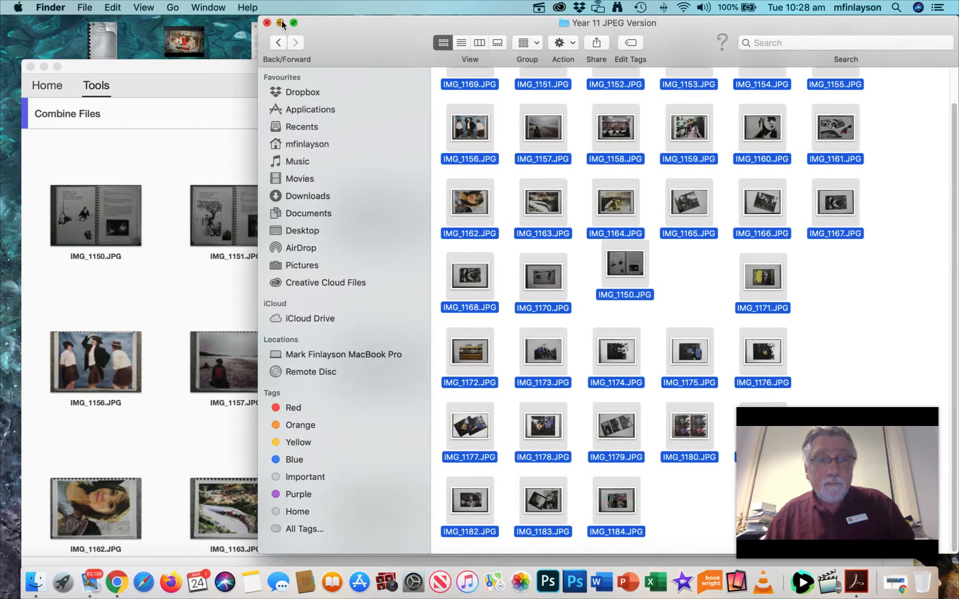
left_click(281, 23)
left_click_drag(367, 68, 375, 24)
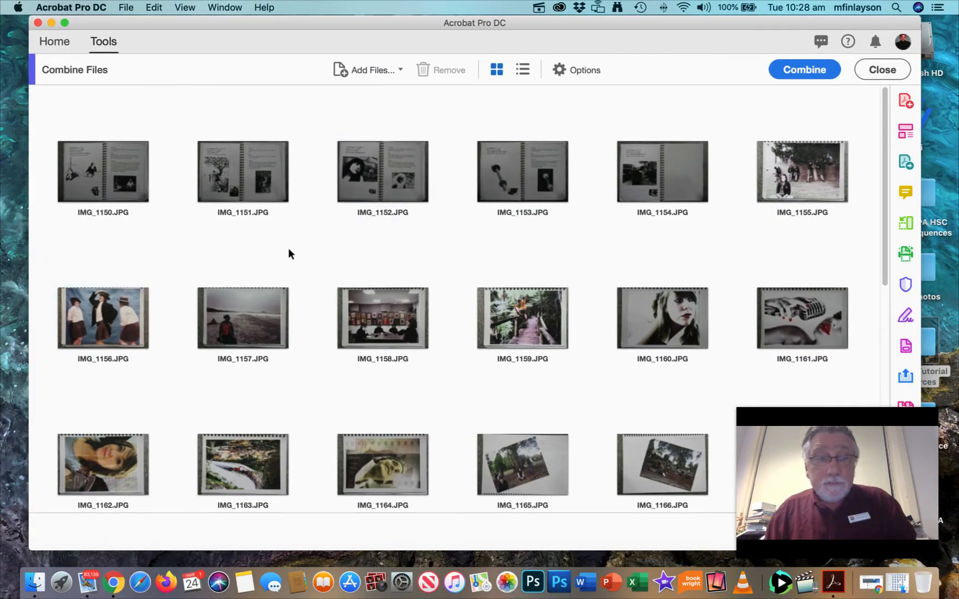
- Check the order of the added images and combine them into a single PDF
mouse_move(232, 184)
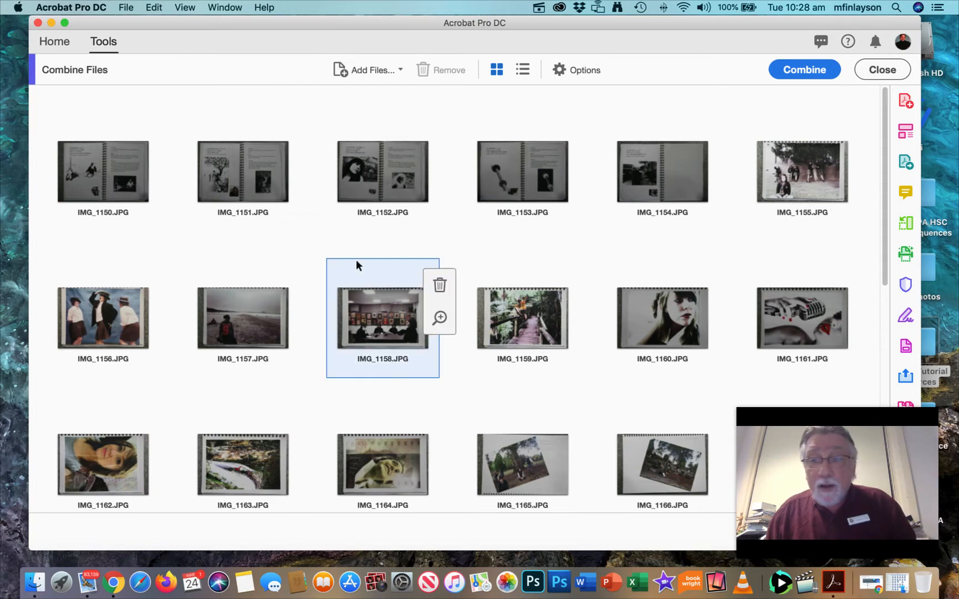
scroll(727, 265, "down", 2)
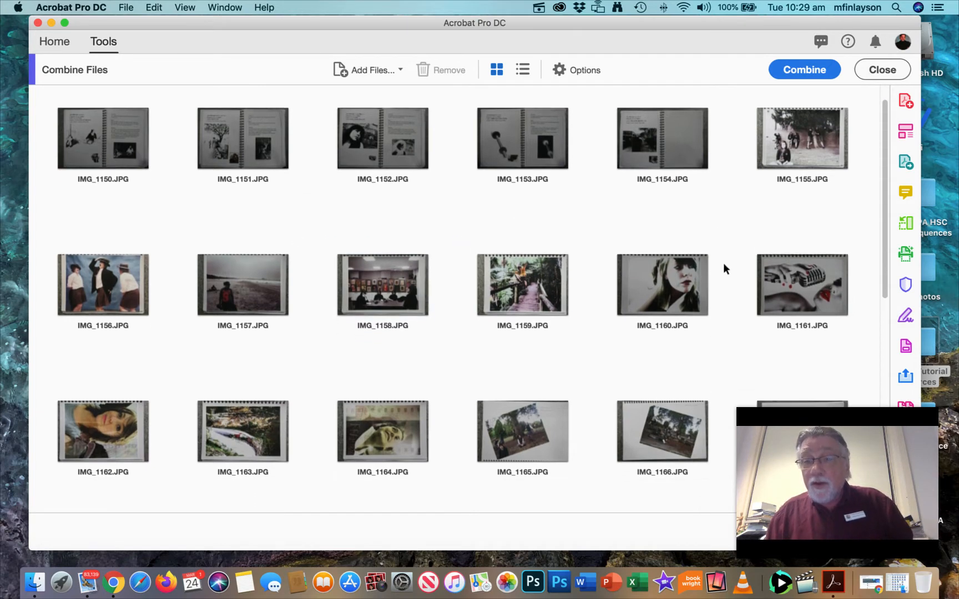
mouse_move(791, 282)
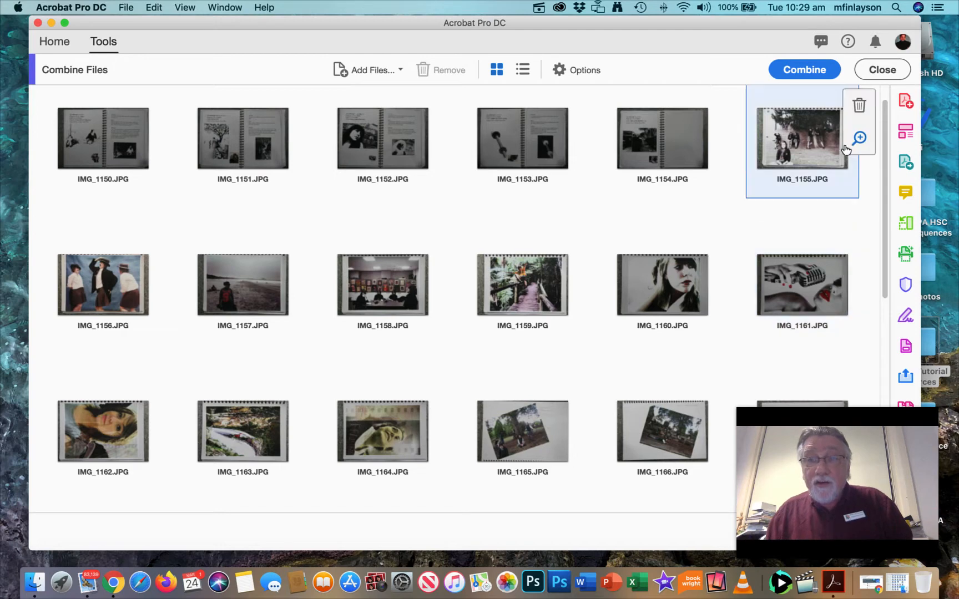
left_click(811, 71)
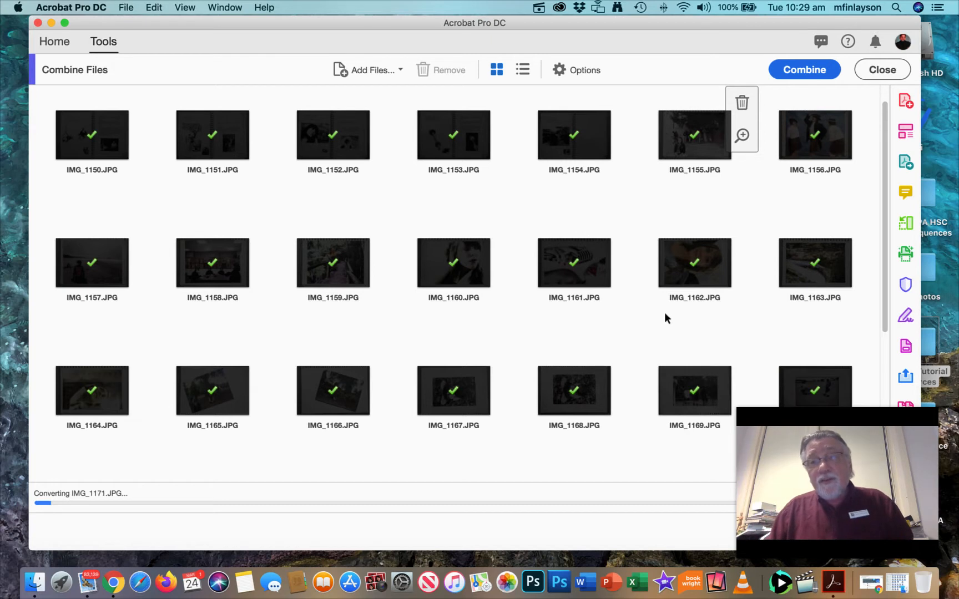
scroll(666, 314, "down", 3)
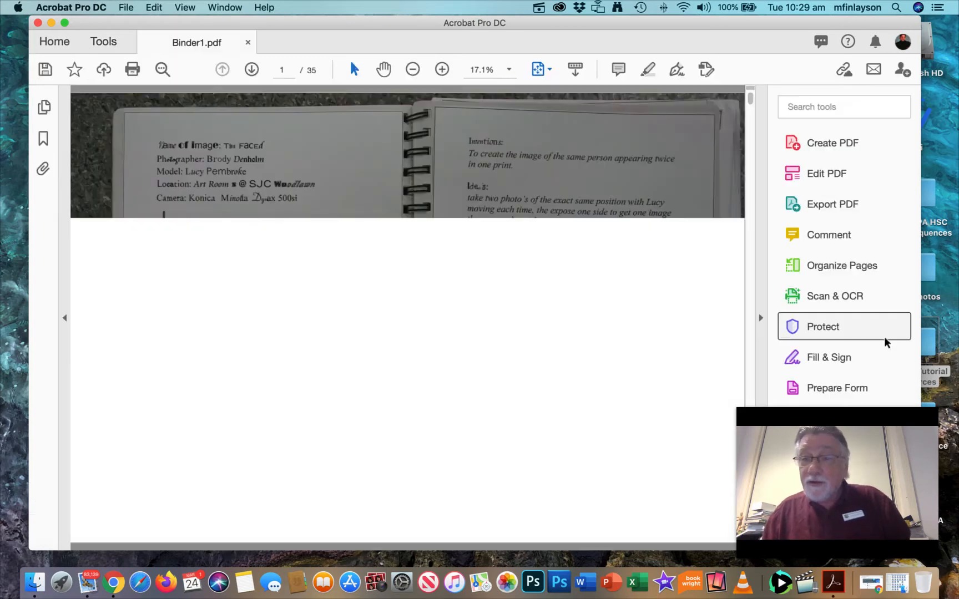
- Page through the combined PDF to page 3 and return to page 1
mouse_move(888, 342)
left_mouse_down()
mouse_move(881, 386)
mouse_move(890, 359)
left_mouse_up()
scroll(544, 315, "up", 1)
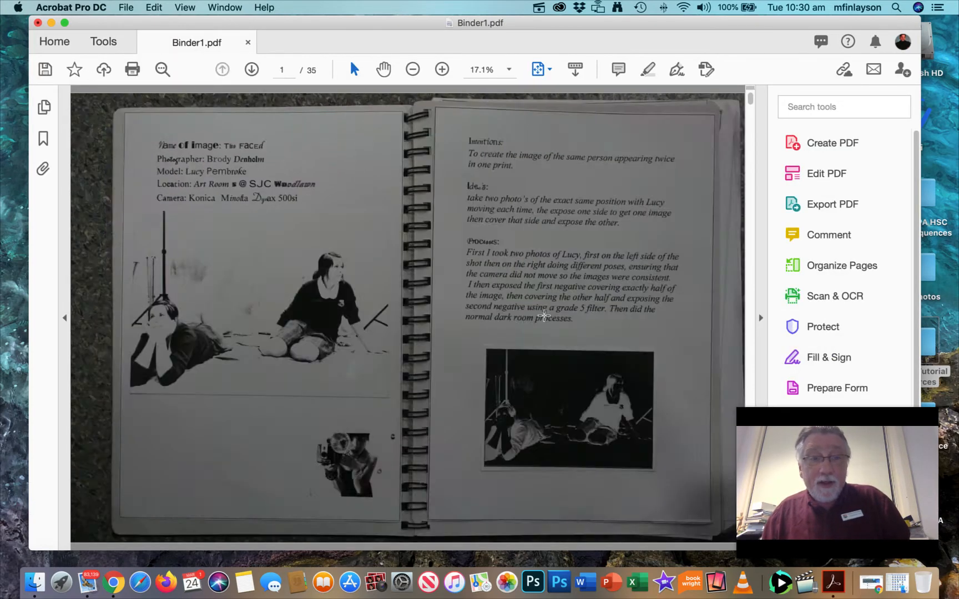
scroll(544, 315, "down", 1)
scroll(545, 315, "down", 1)
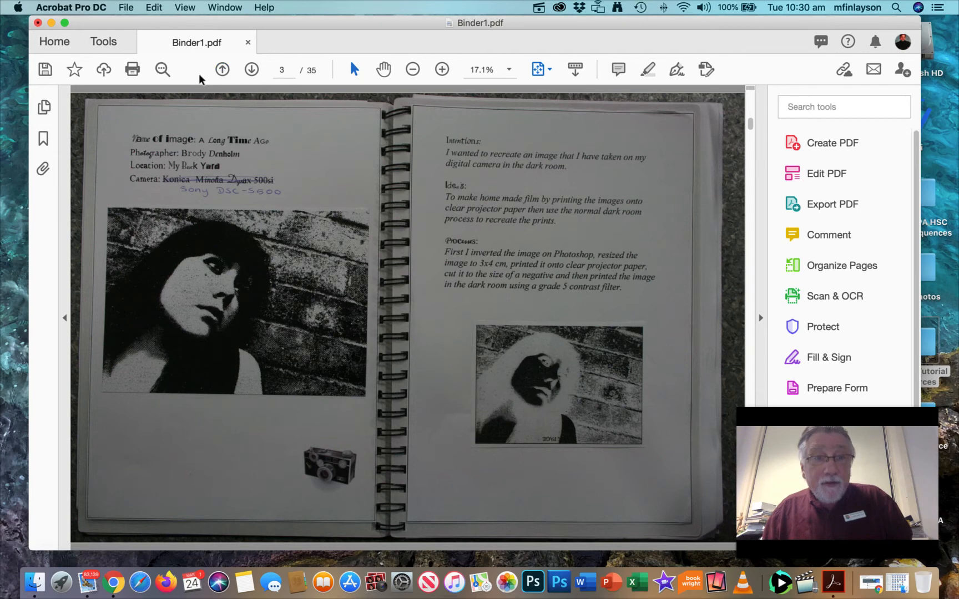
left_click(223, 71)
left_click(223, 71)
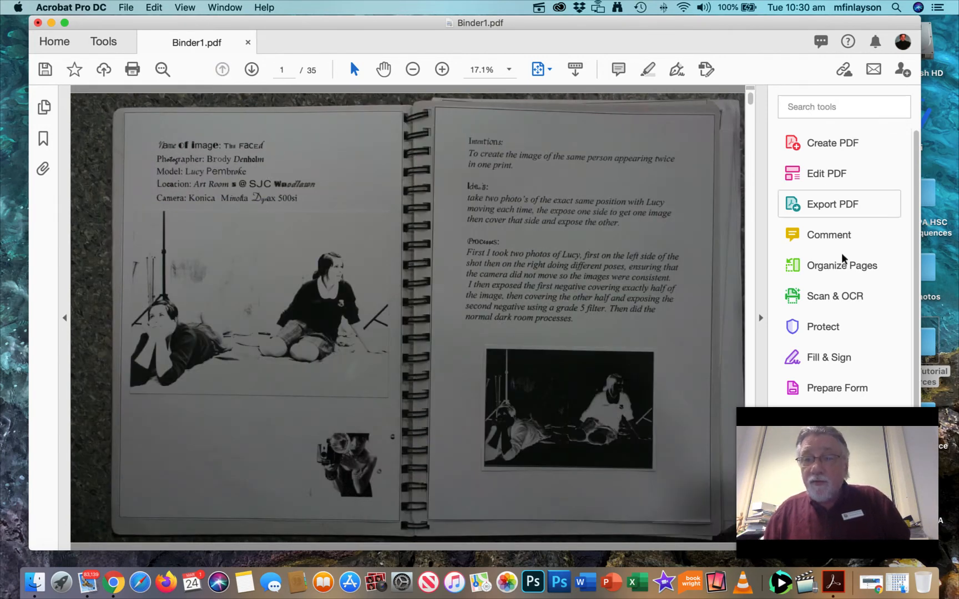
- Open Organize Pages and rotate pages 12, 13, 14 and 15 counterclockwise to portrait orientation
left_click(842, 270)
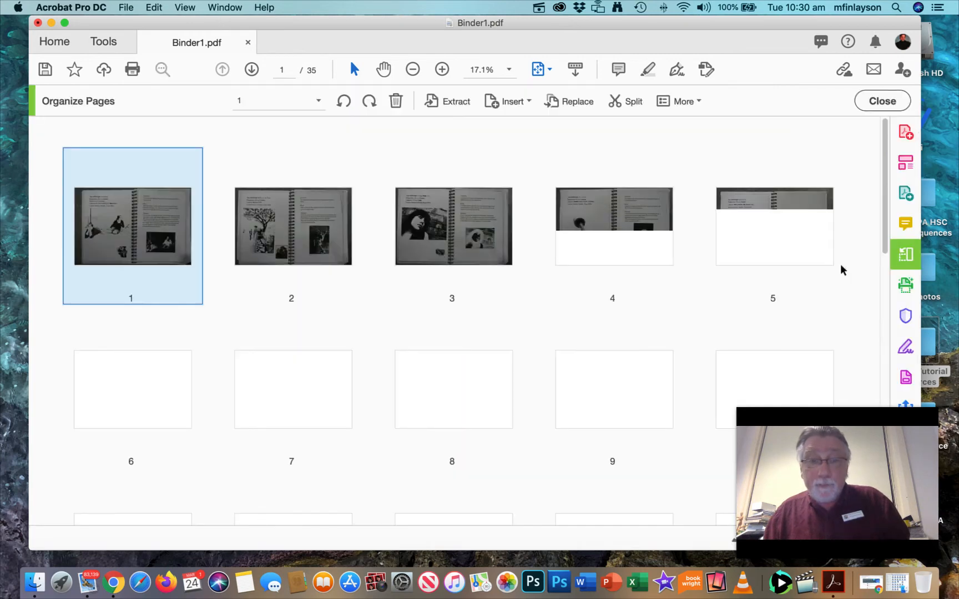
mouse_move(204, 221)
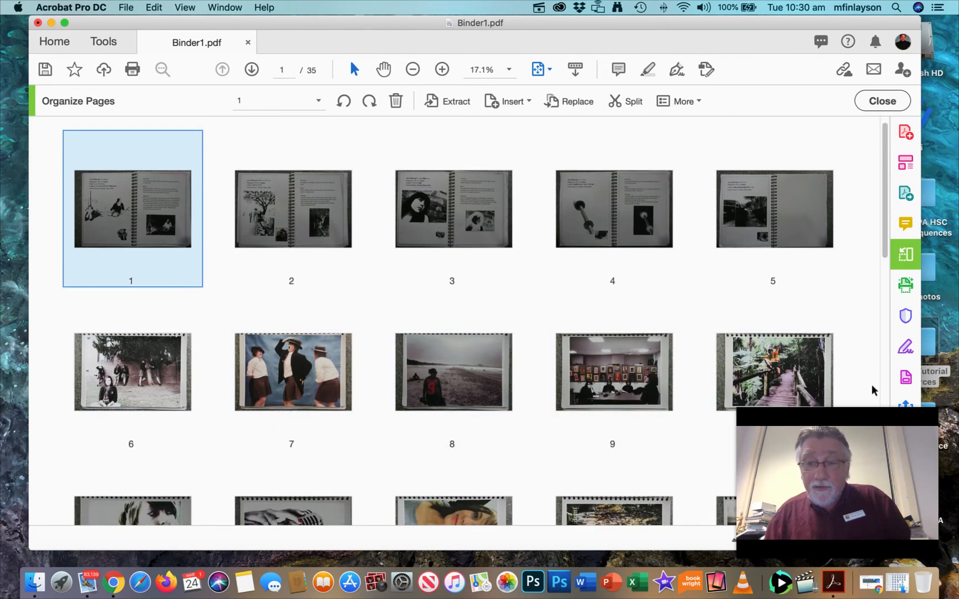
scroll(874, 390, "down", 3)
scroll(871, 388, "down", 3)
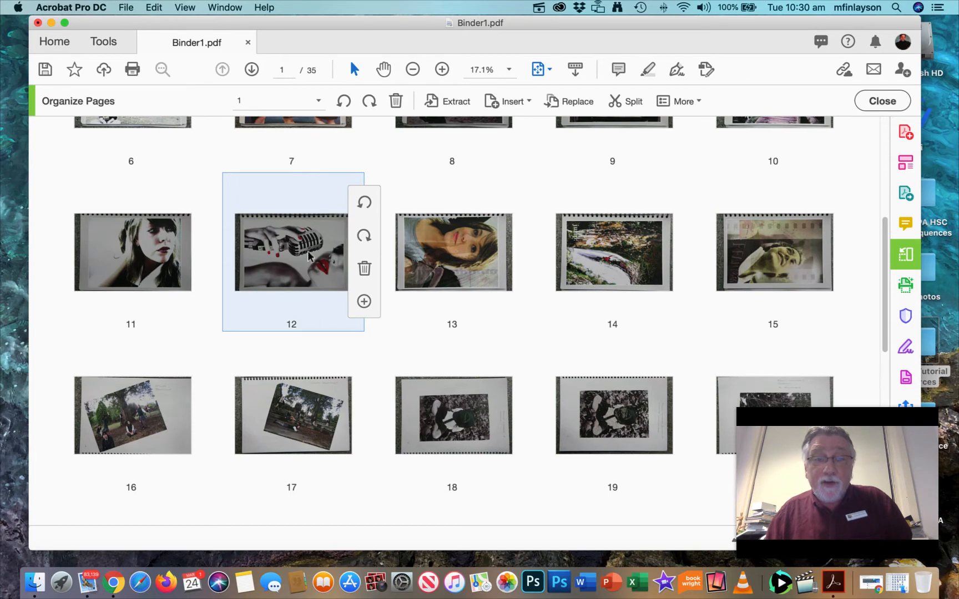
left_click(364, 202)
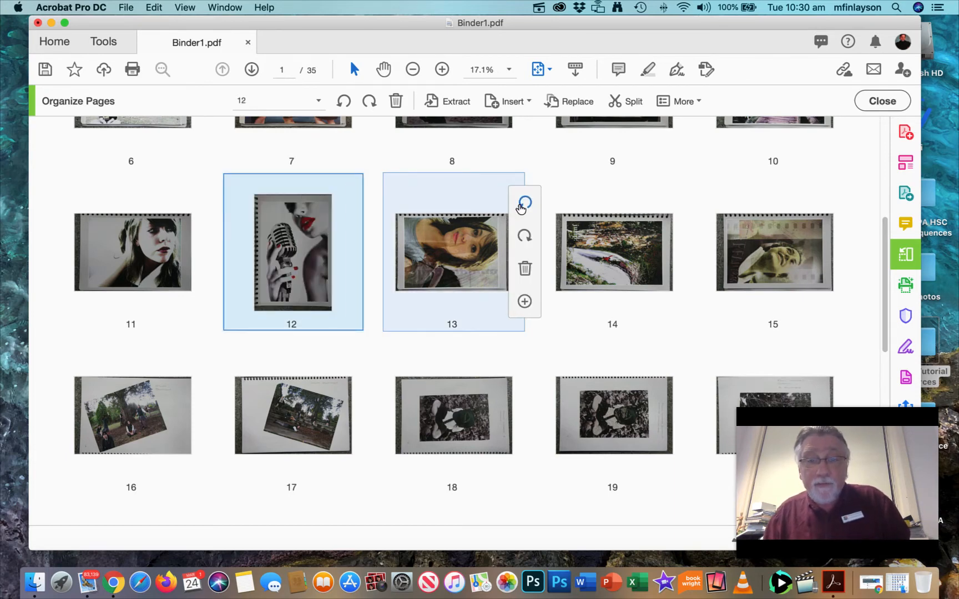
left_click(520, 203)
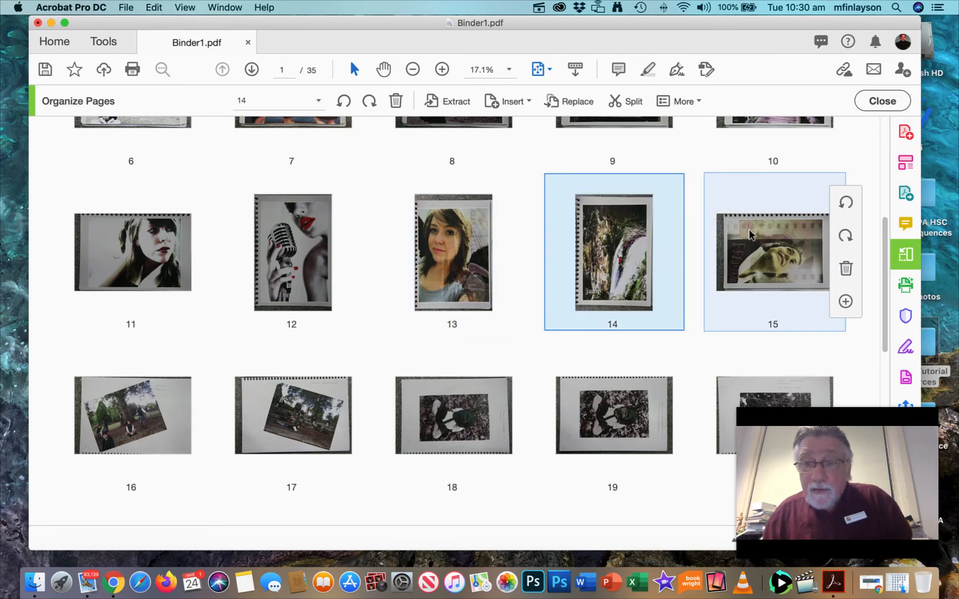
left_click(847, 203)
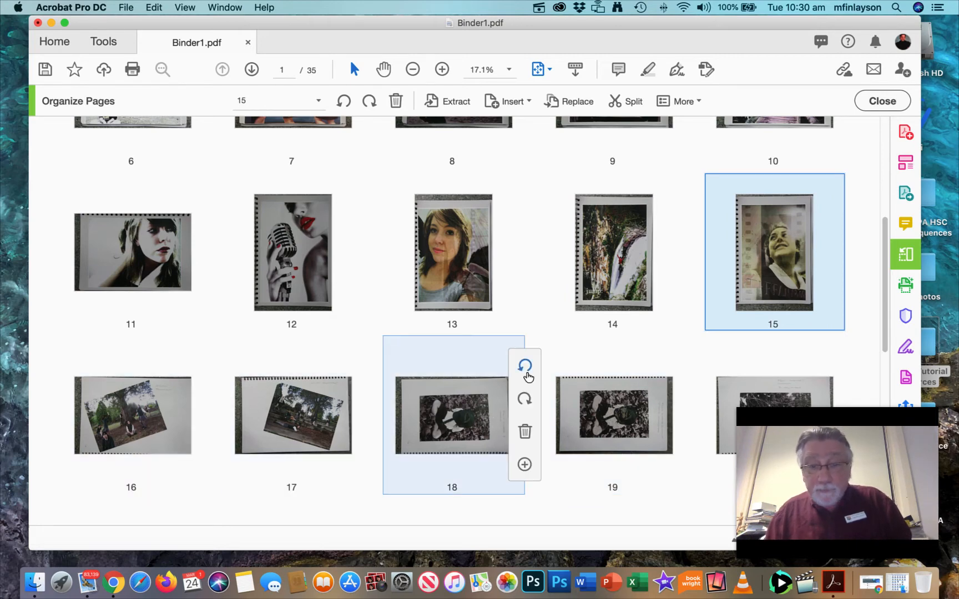
- Rotate pages 18 and 19 counterclockwise to portrait orientation
left_click(524, 366)
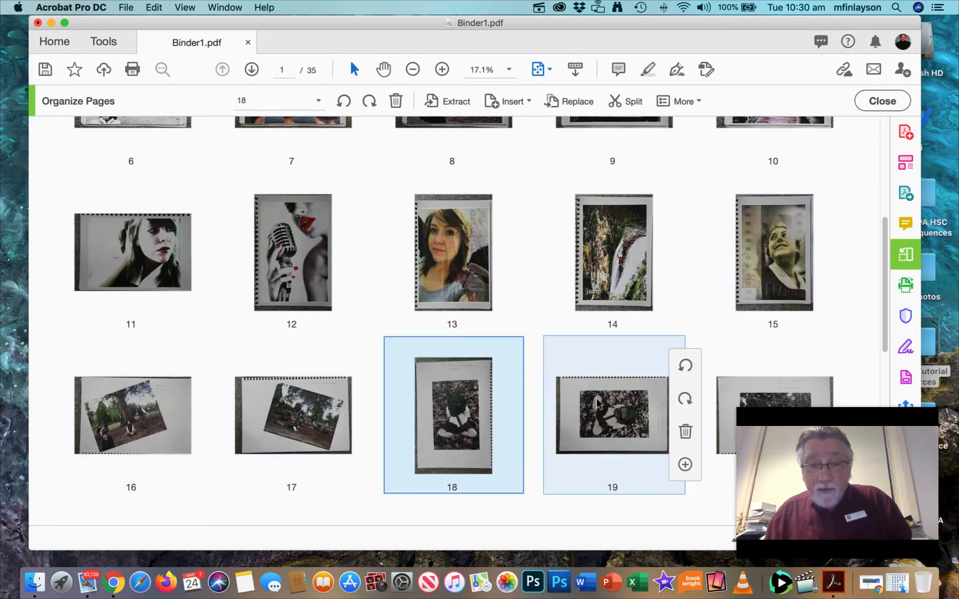
left_click(683, 367)
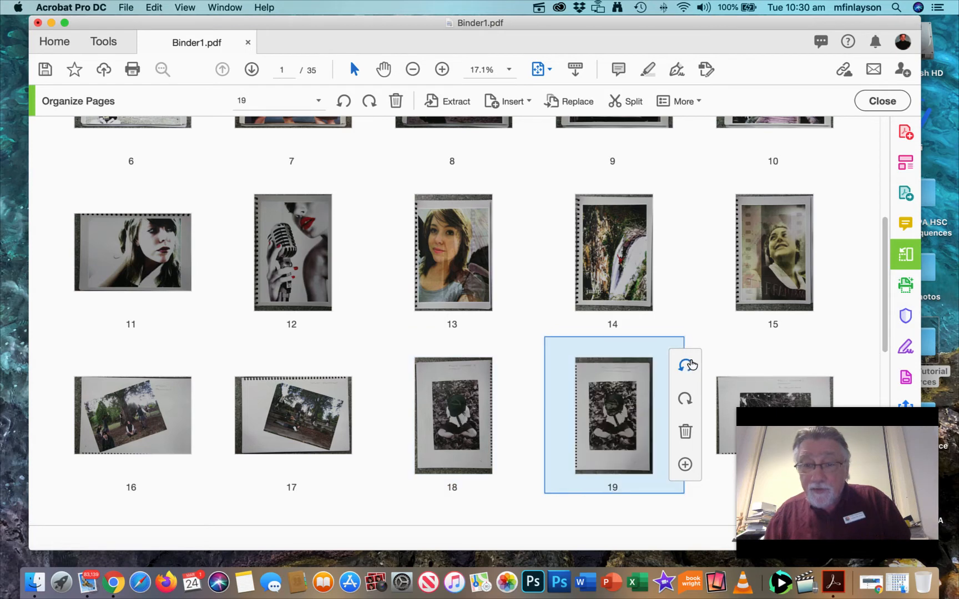
scroll(813, 342, "down", 5)
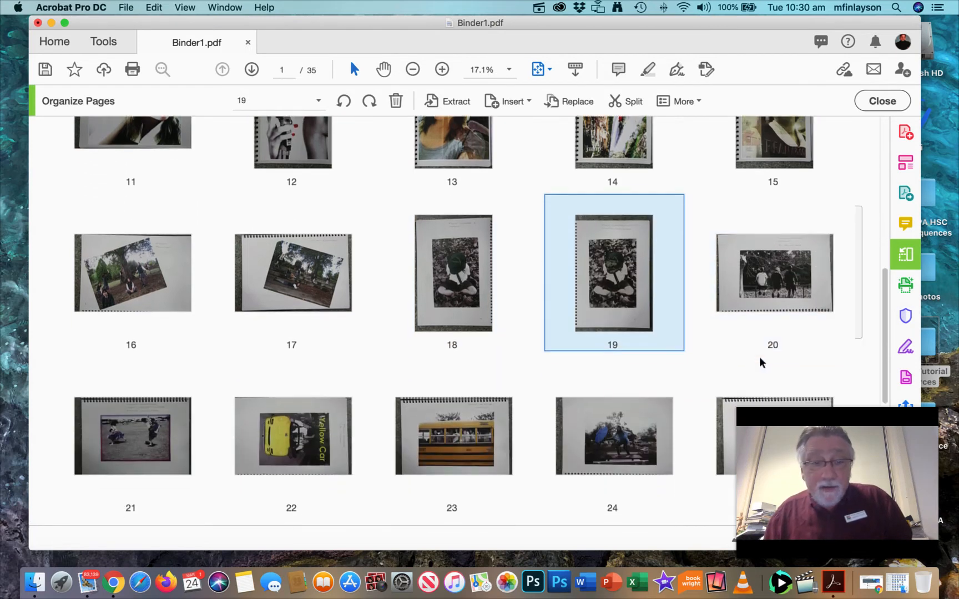